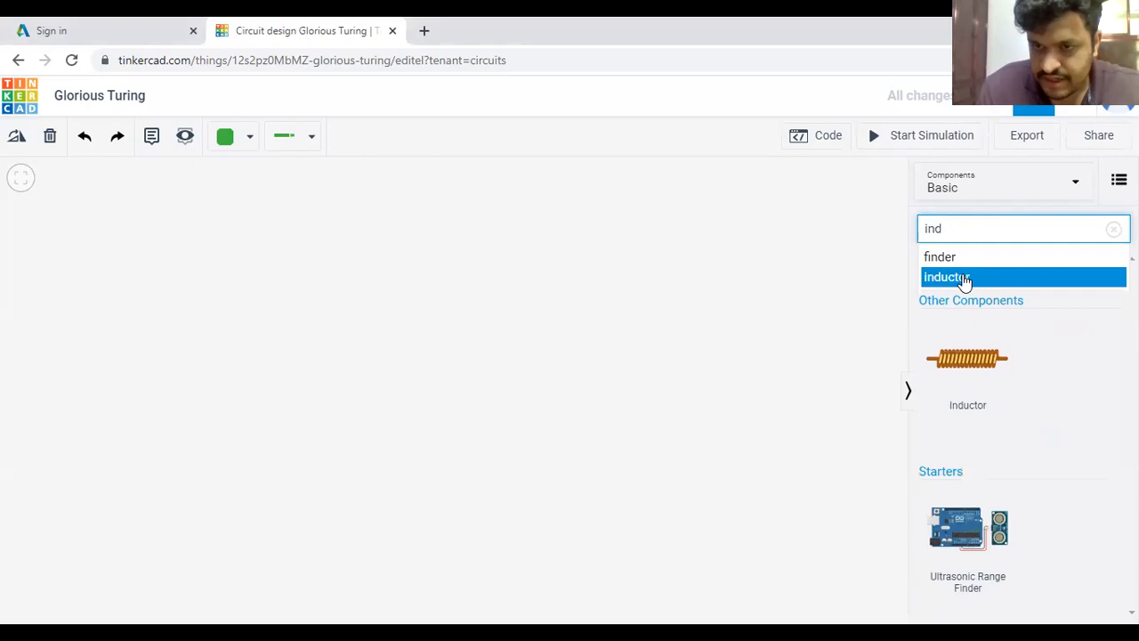
Step: Place an inductor on the empty workspace and a 1.5V battery directly below it
{"action": "left_click_drag", "start_coordinate": [972, 357], "coordinate": [509, 315]}
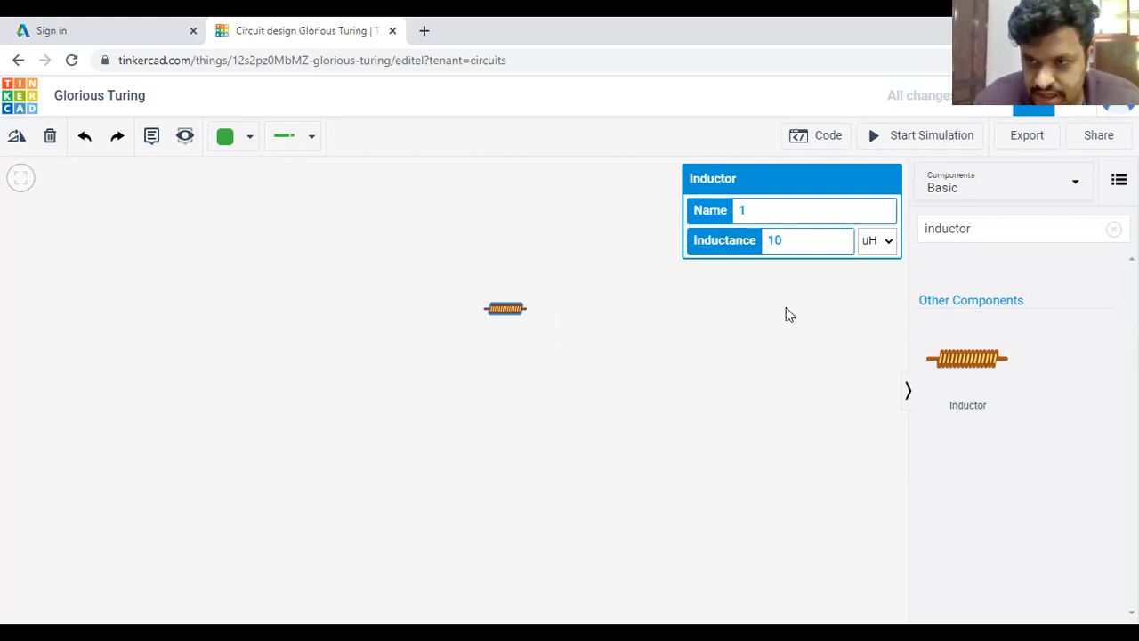
{"action": "left_click", "coordinate": [1113, 229]}
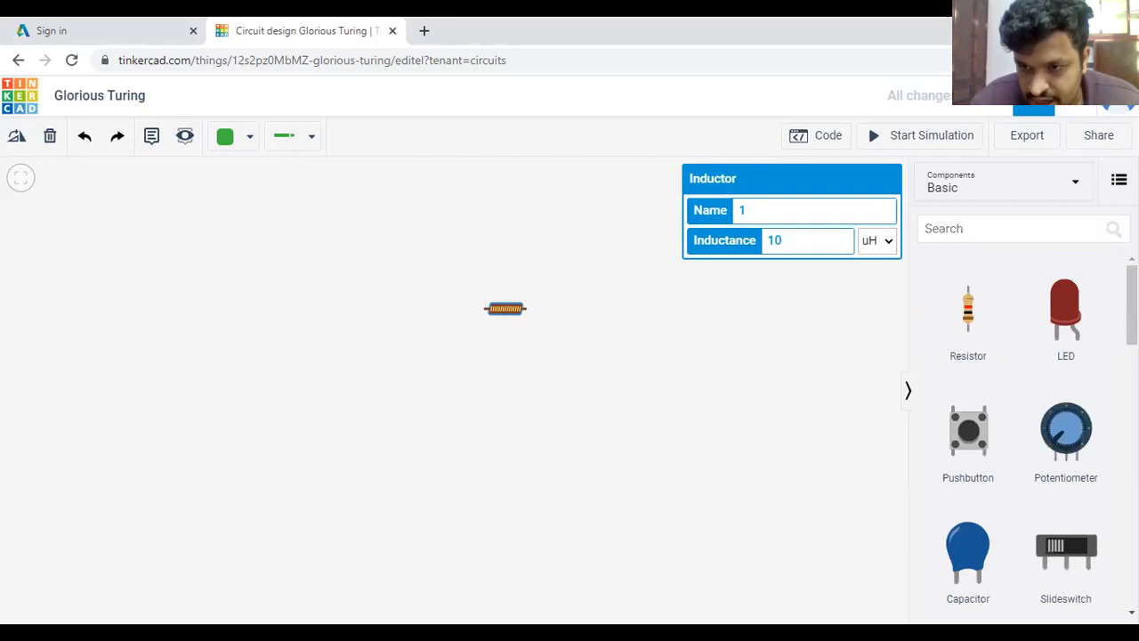
{"action": "scroll", "coordinate": [1023, 436], "scroll_direction": "down", "scroll_amount": 2}
{"action": "scroll", "coordinate": [1024, 436], "scroll_direction": "down", "scroll_amount": 2}
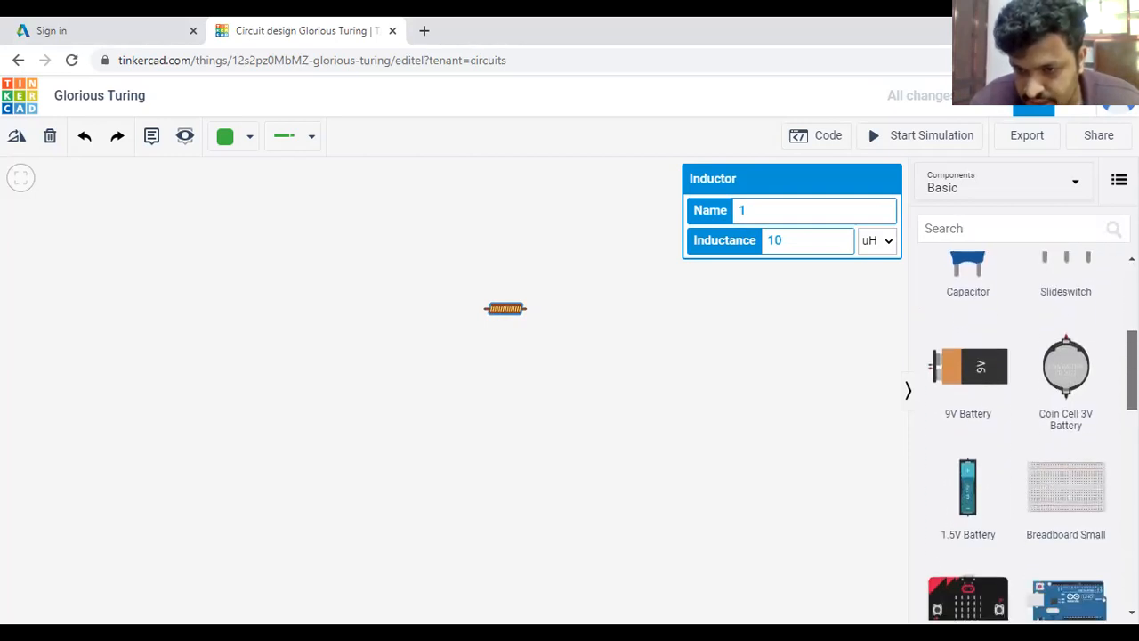
{"action": "scroll", "coordinate": [953, 400], "scroll_direction": "down", "scroll_amount": 1}
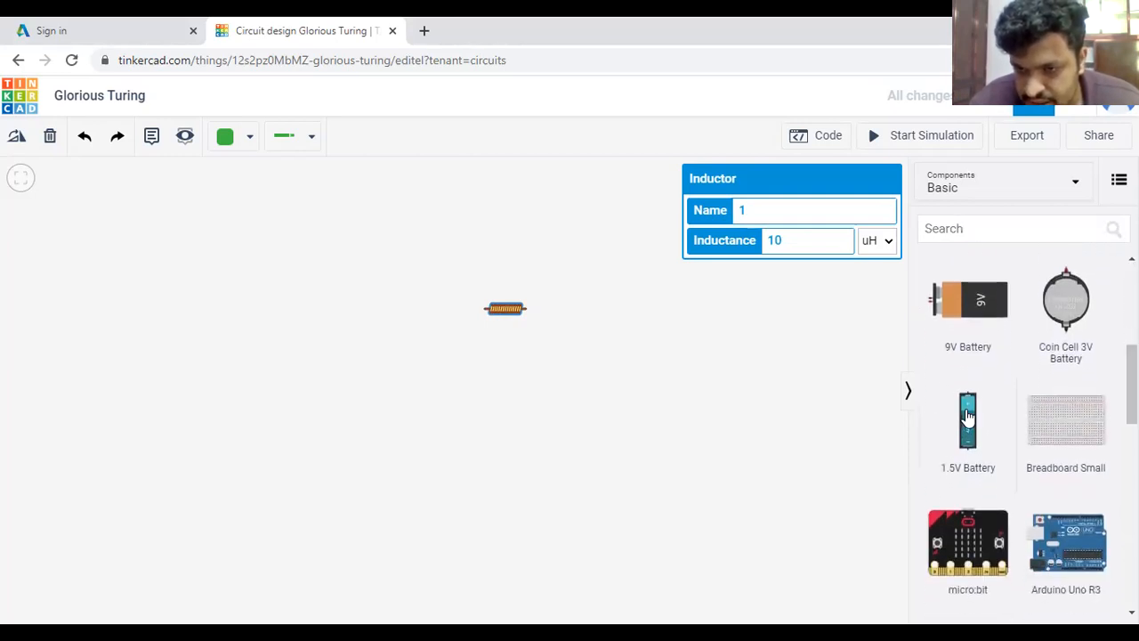
{"action": "left_click_drag", "start_coordinate": [968, 416], "coordinate": [513, 363]}
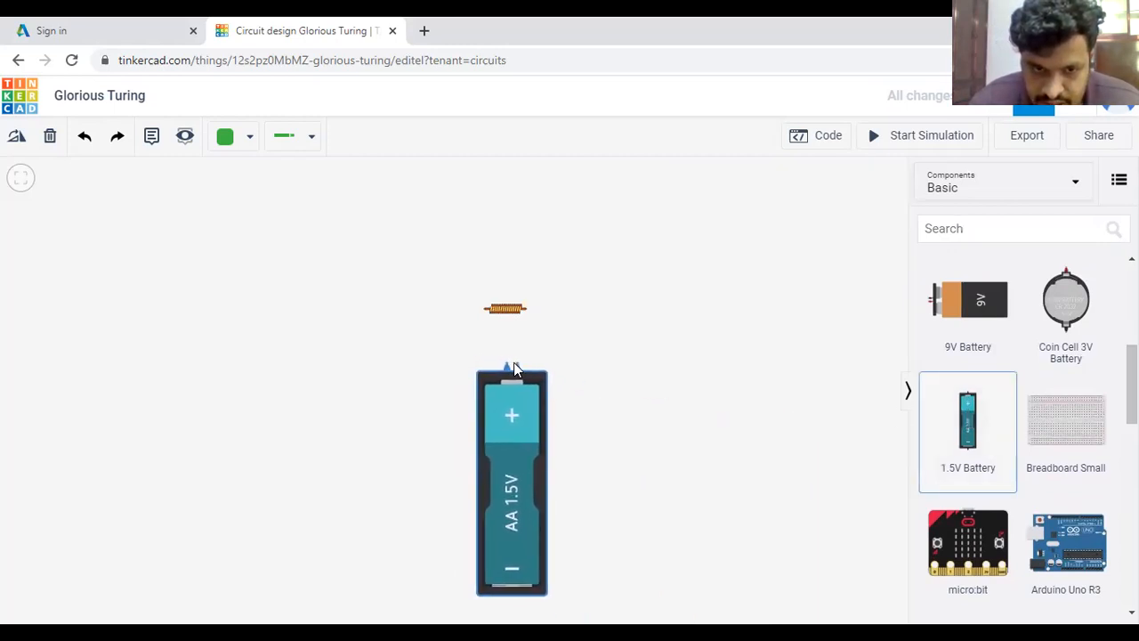
Step: Wire the inductor's left terminal to the battery's negative and its right terminal to the positive, and start the simulation
{"action": "left_click", "coordinate": [486, 312]}
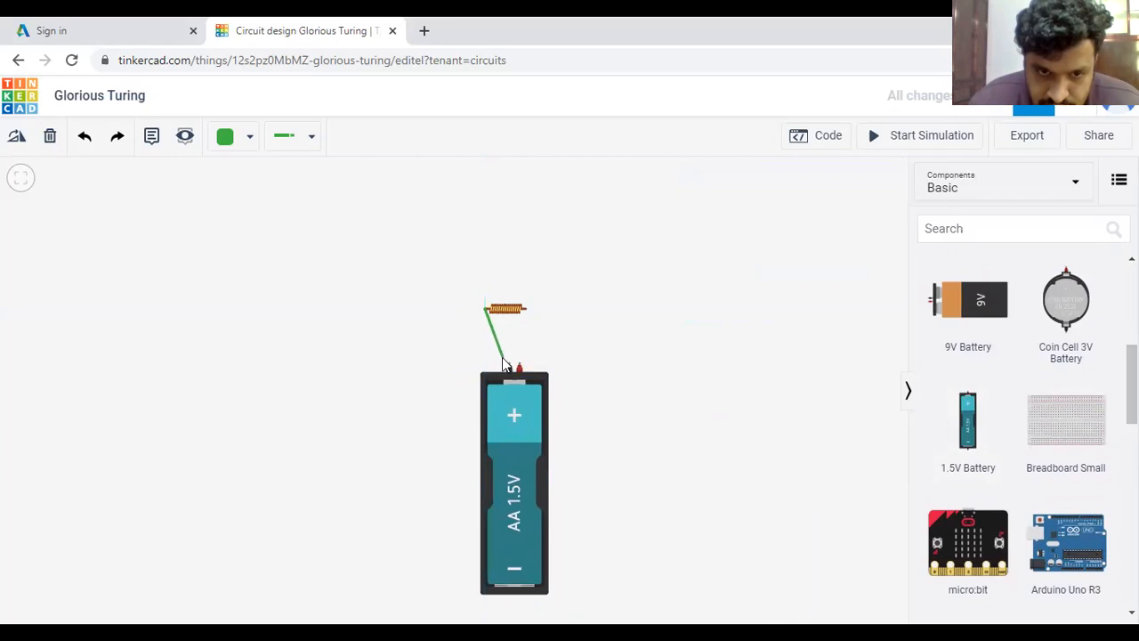
{"action": "left_click", "coordinate": [509, 365]}
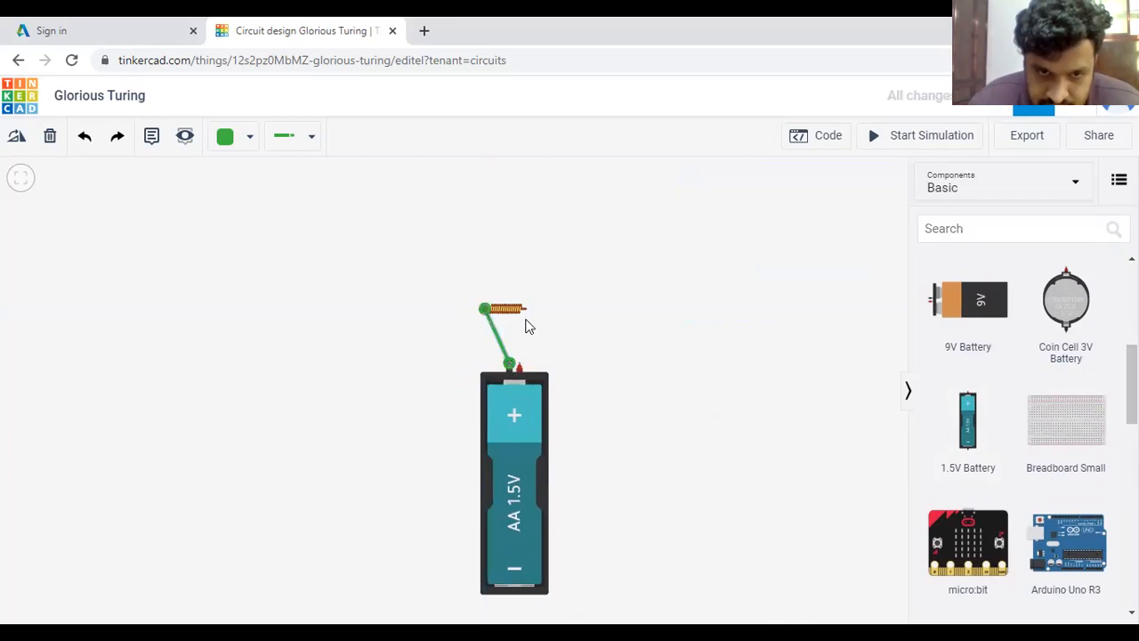
{"action": "left_click", "coordinate": [528, 311]}
{"action": "left_click", "coordinate": [520, 365]}
{"action": "left_click", "coordinate": [521, 364]}
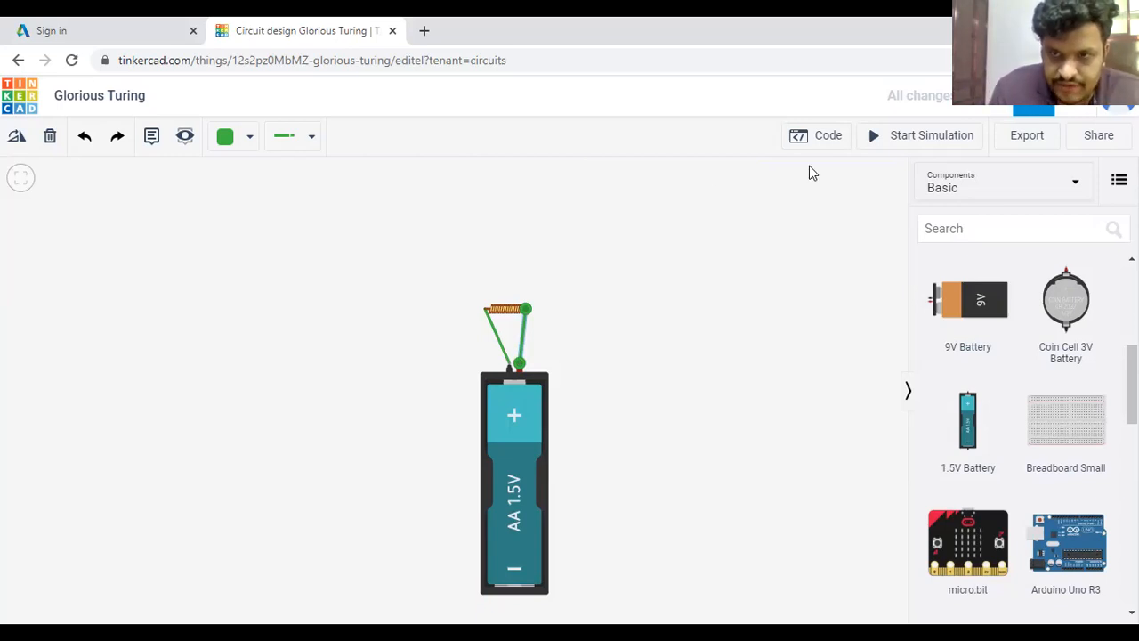
{"action": "left_click", "coordinate": [917, 134]}
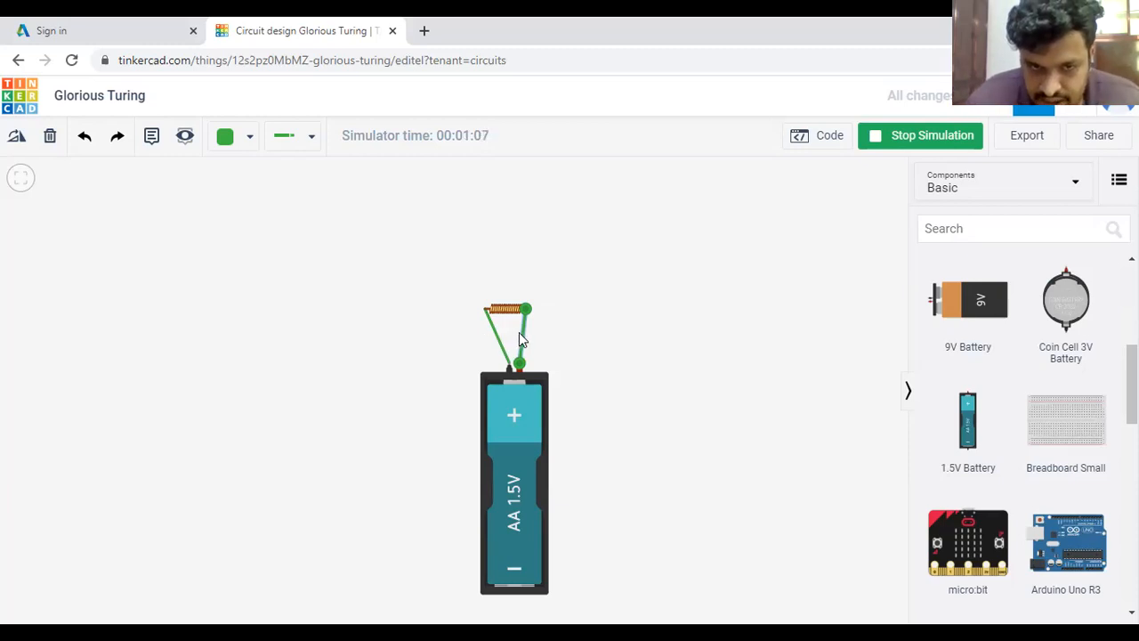
Step: Delete both wires between the inductor and the battery
{"action": "key", "text": "Delete"}
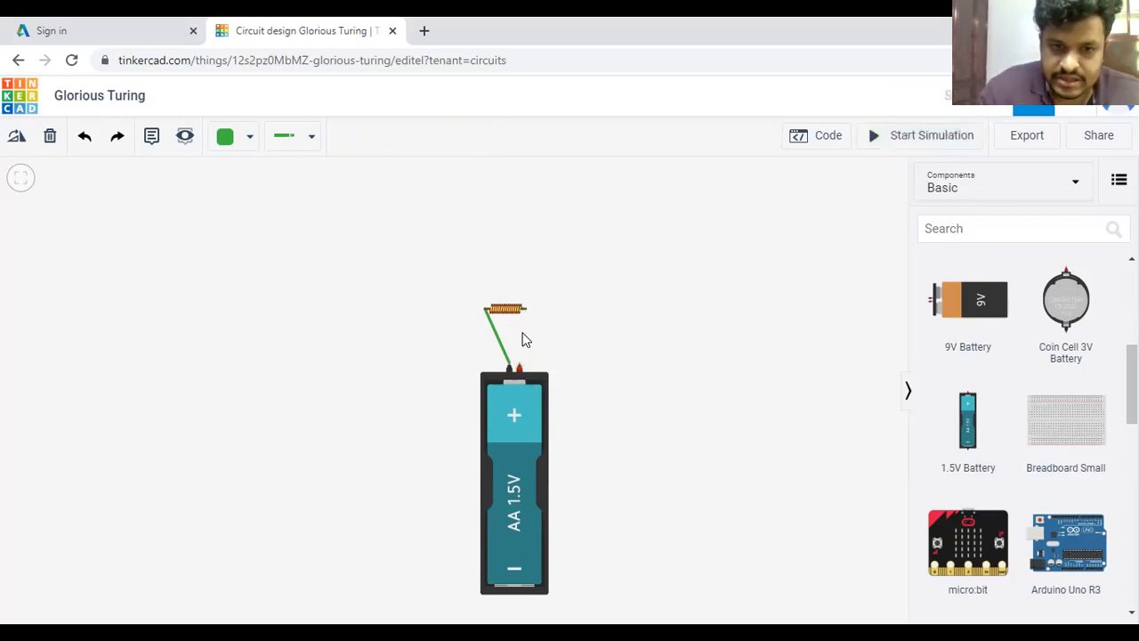
{"action": "left_click", "coordinate": [494, 329]}
{"action": "key", "text": "Delete"}
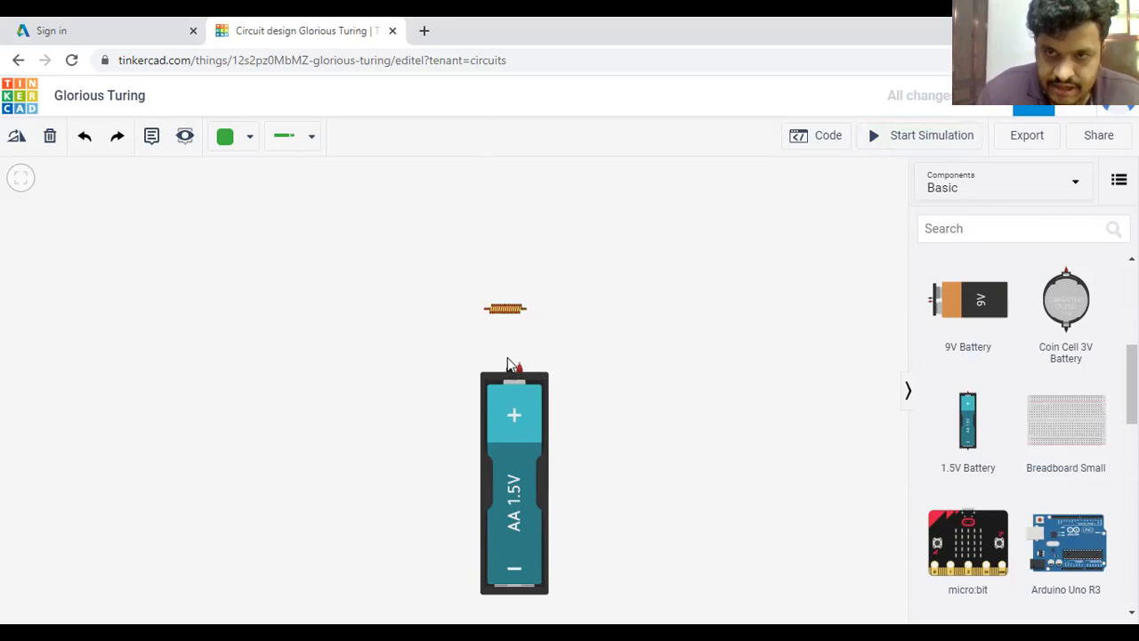
Step: Wire the battery's negative terminal to the inductor's right terminal and its positive terminal to the inductor's left terminal
{"action": "left_click", "coordinate": [509, 365]}
{"action": "left_click", "coordinate": [526, 312]}
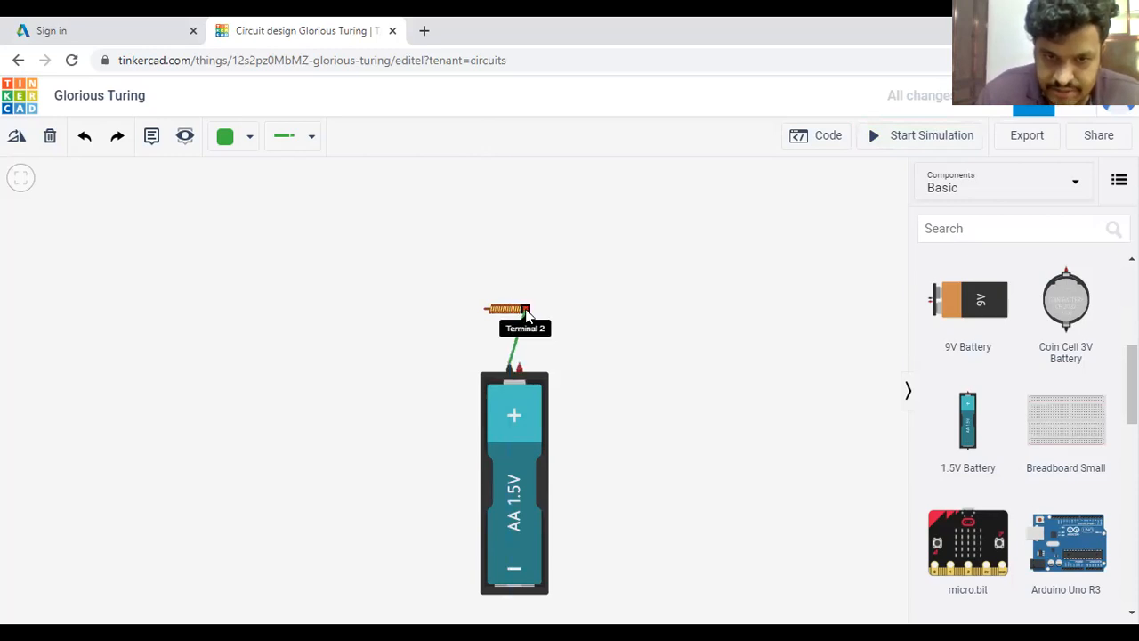
{"action": "left_click", "coordinate": [519, 365]}
{"action": "left_click", "coordinate": [484, 309]}
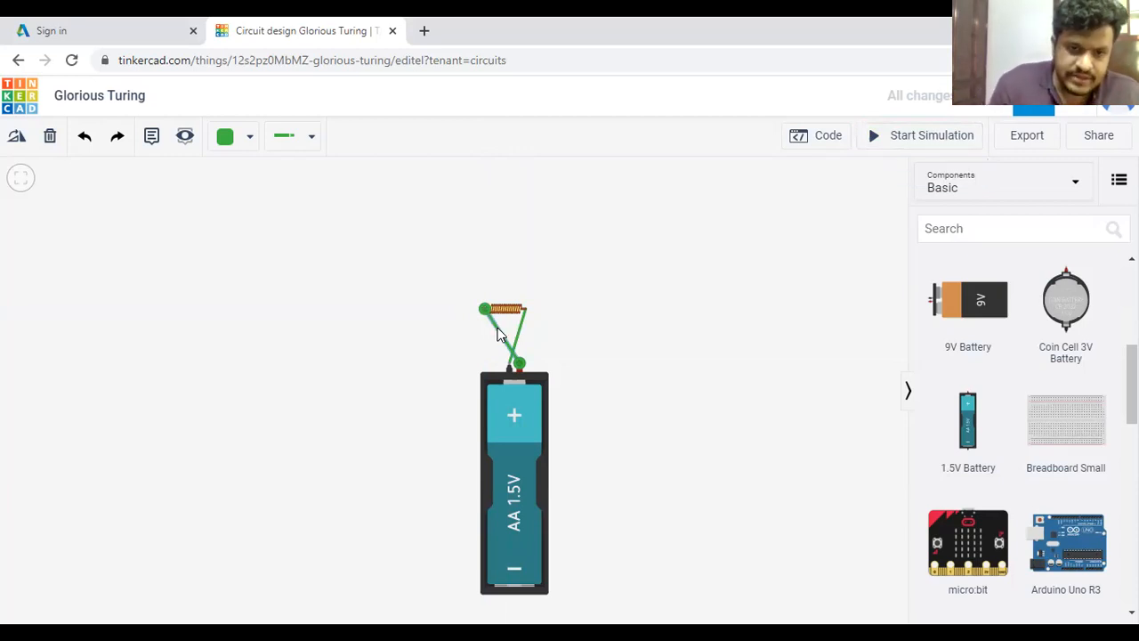
Step: Colour the positive terminal's wire red and the negative terminal's wire black, and start the simulation
{"action": "left_click", "coordinate": [245, 142]}
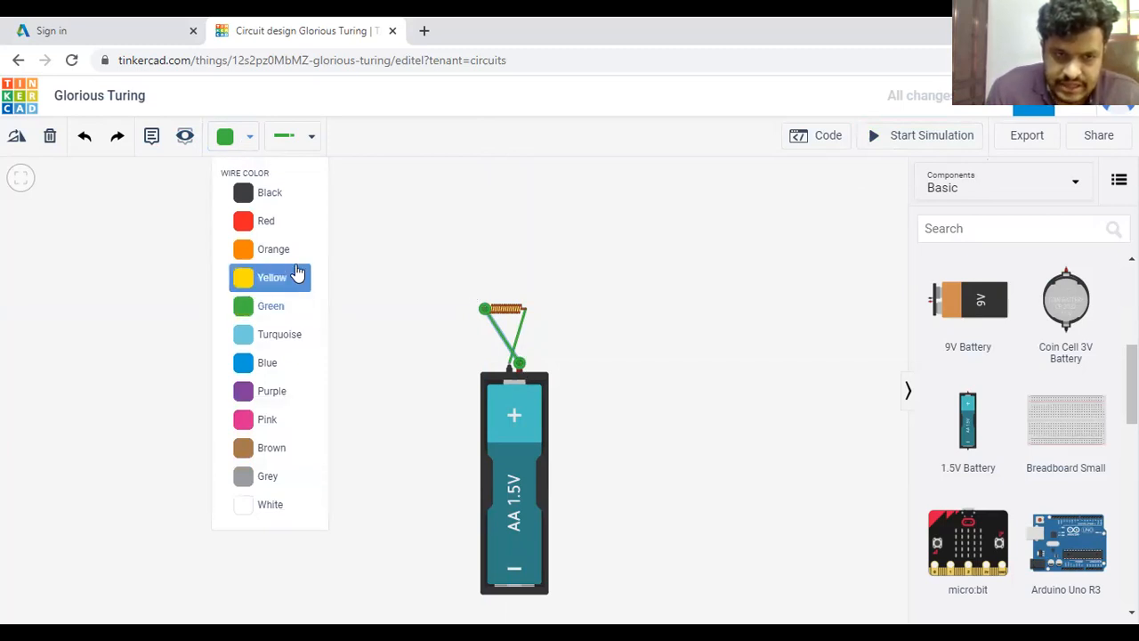
{"action": "left_click", "coordinate": [285, 222]}
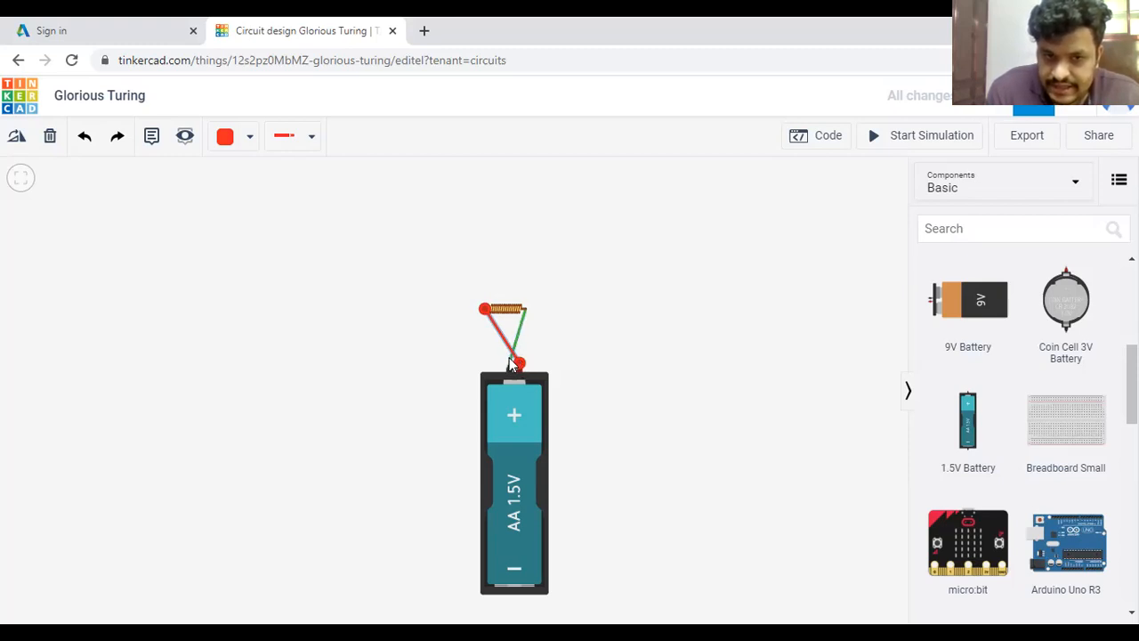
{"action": "left_click", "coordinate": [512, 365]}
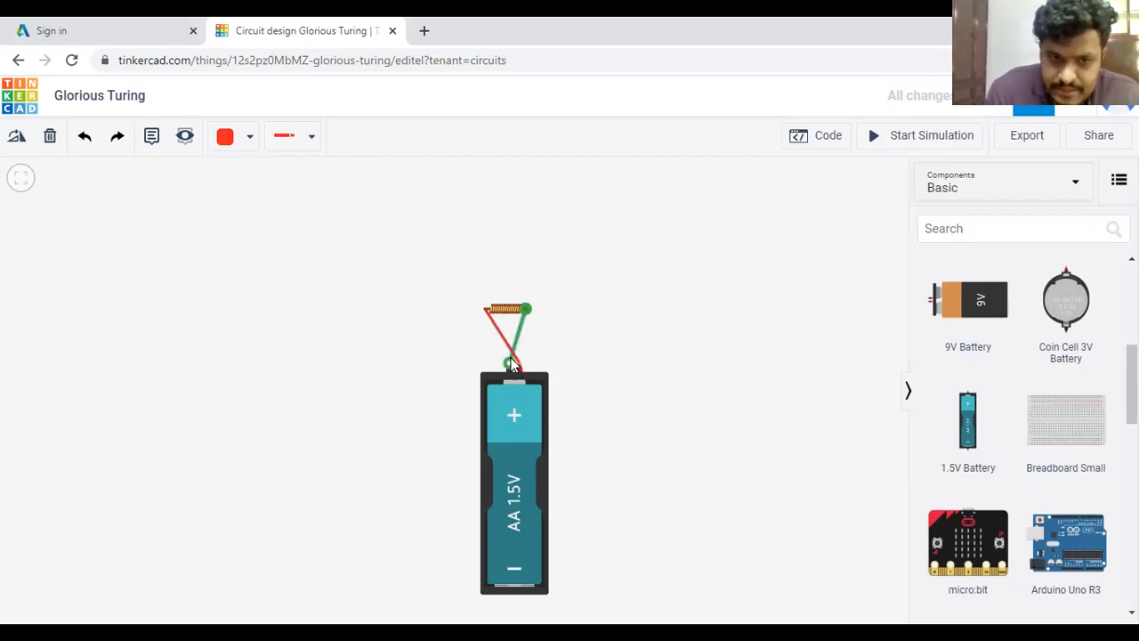
{"action": "left_click", "coordinate": [249, 139]}
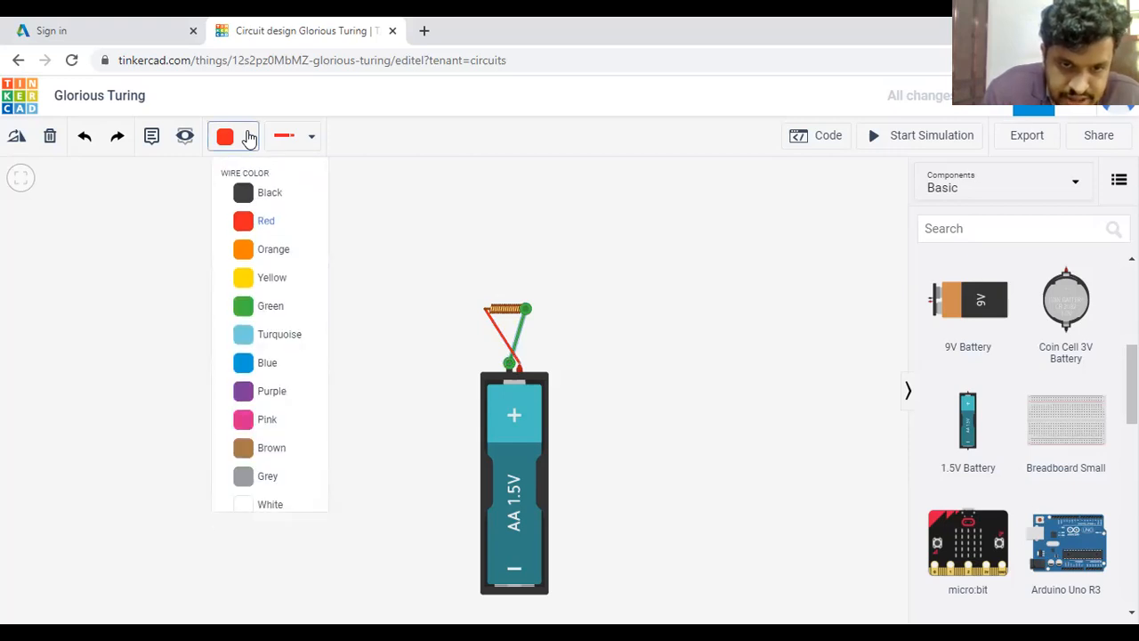
{"action": "left_click", "coordinate": [249, 138]}
{"action": "left_click", "coordinate": [249, 139]}
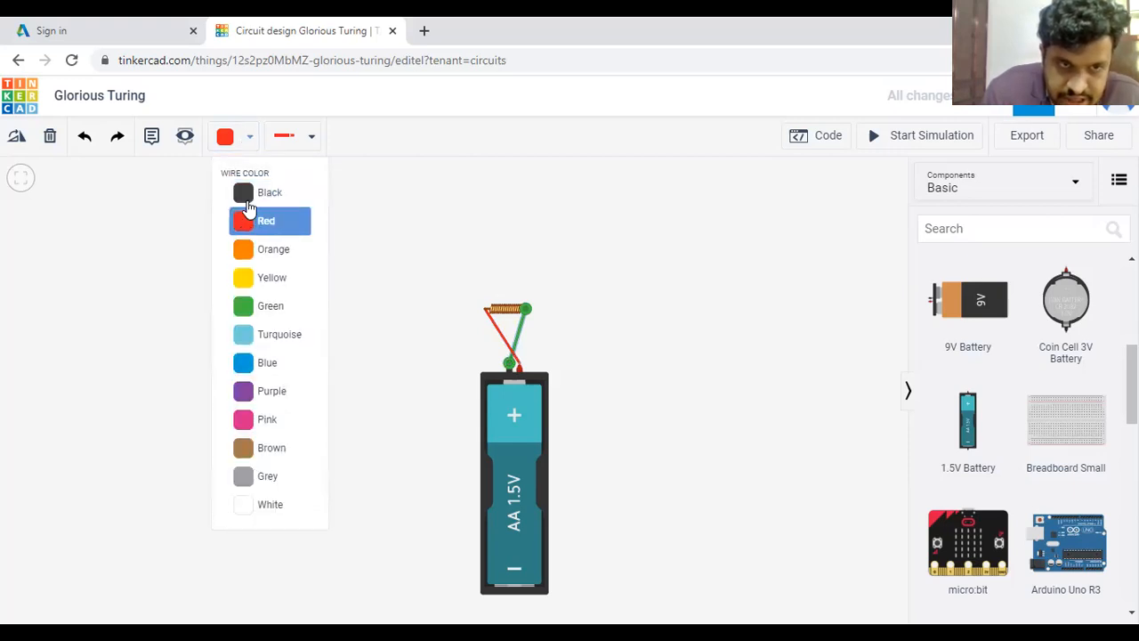
{"action": "left_click", "coordinate": [247, 189]}
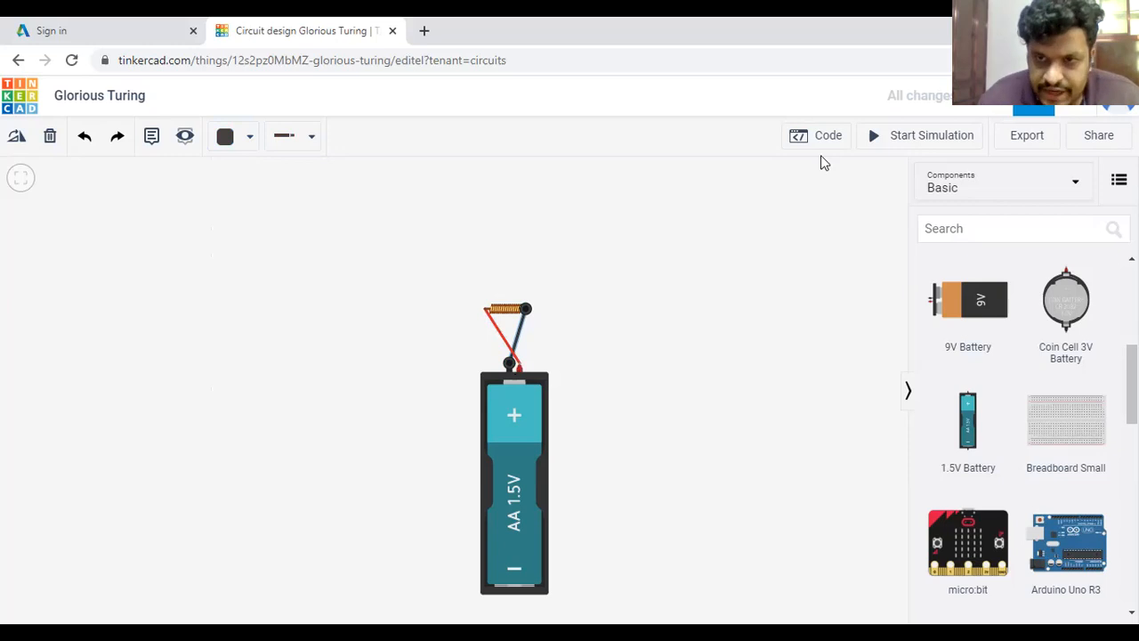
{"action": "left_click", "coordinate": [881, 152]}
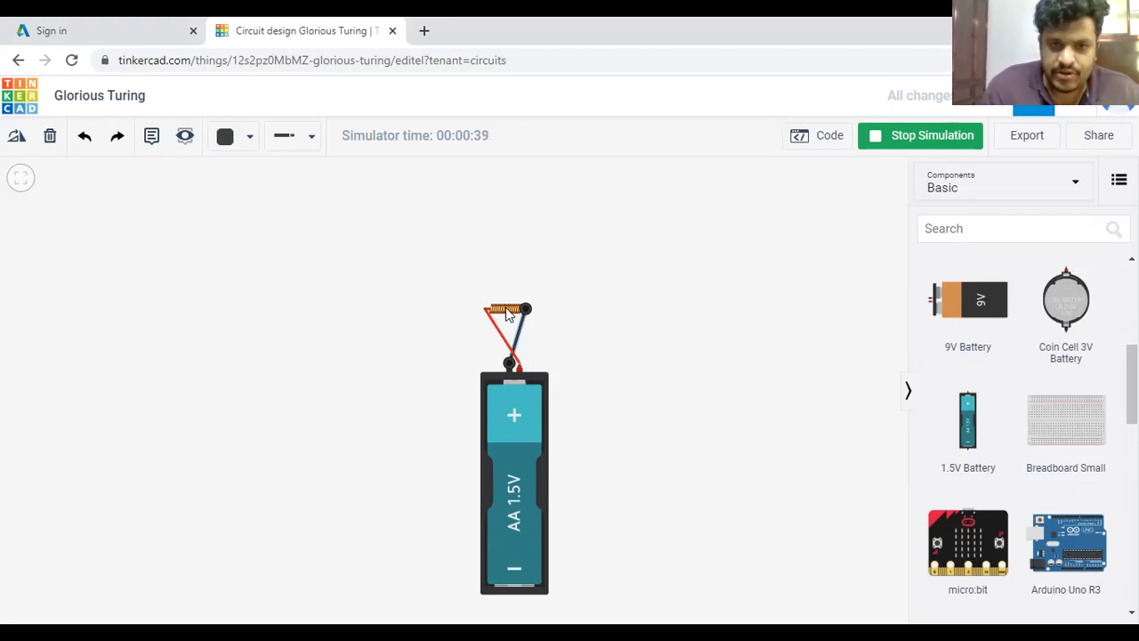
Step: Delete the inductor and the 1.5V battery to clear the workspace
{"action": "left_click", "coordinate": [507, 313]}
{"action": "key", "text": "Delete"}
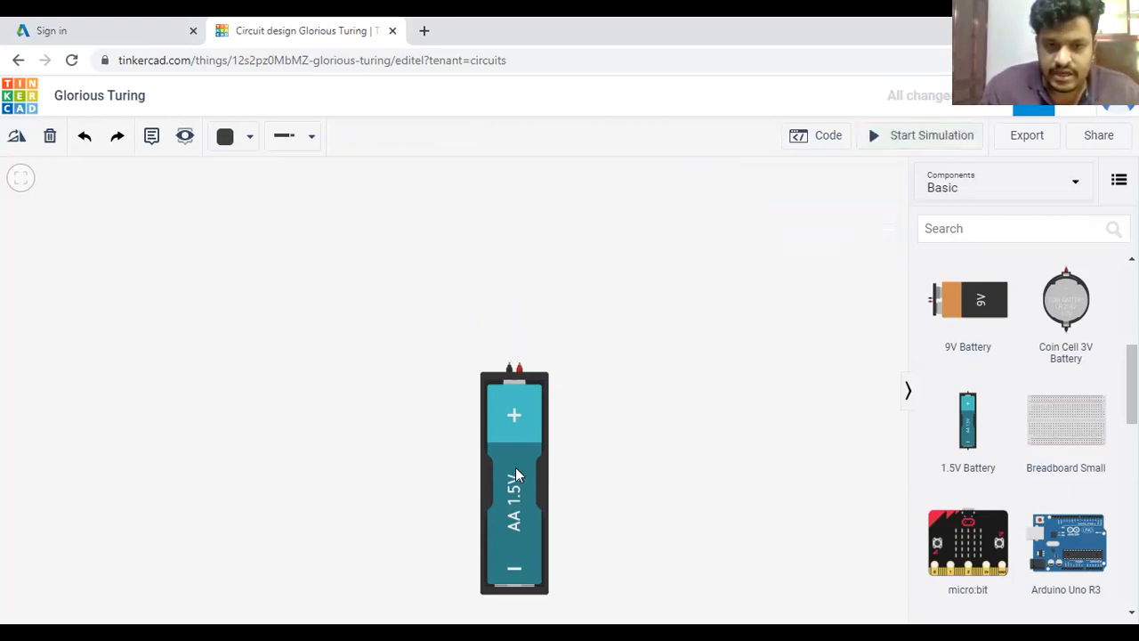
{"action": "left_click", "coordinate": [515, 490]}
{"action": "key", "text": "Delete"}
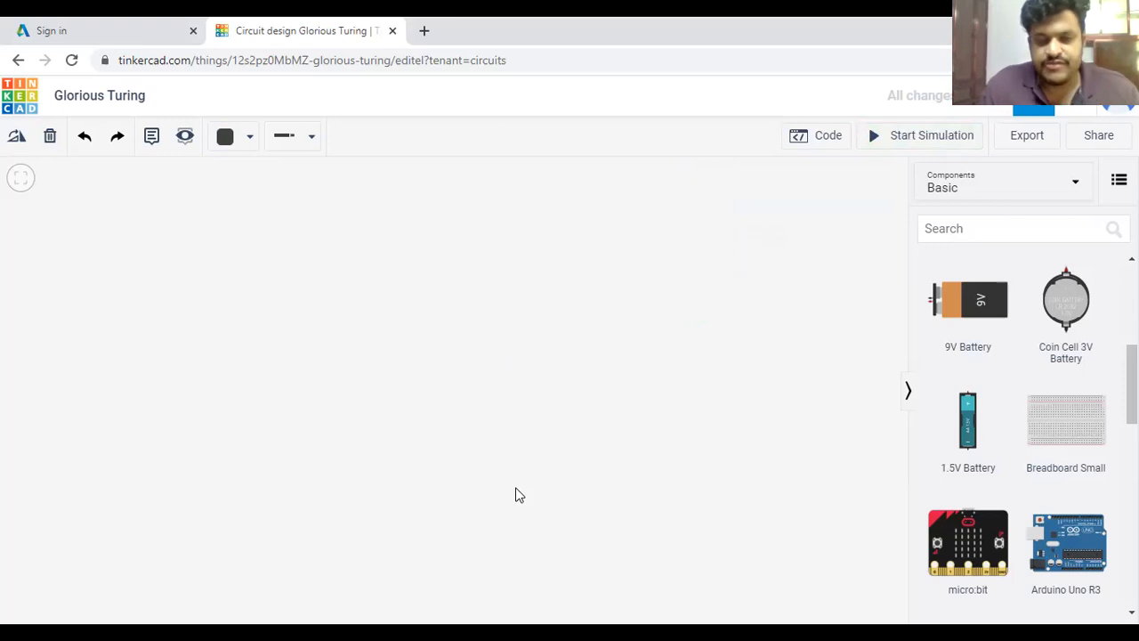